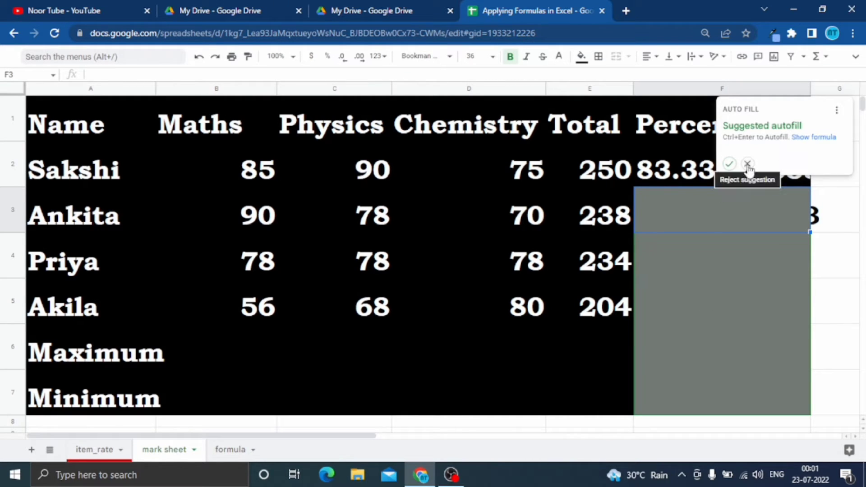
Show the percentage in F2 with two decimal places and fill its formula down through F5.
left_click(747, 165)
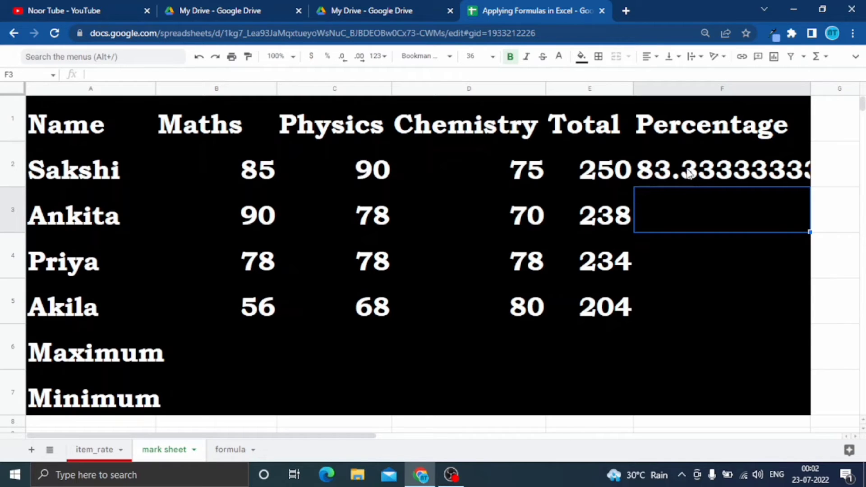
left_click(710, 170)
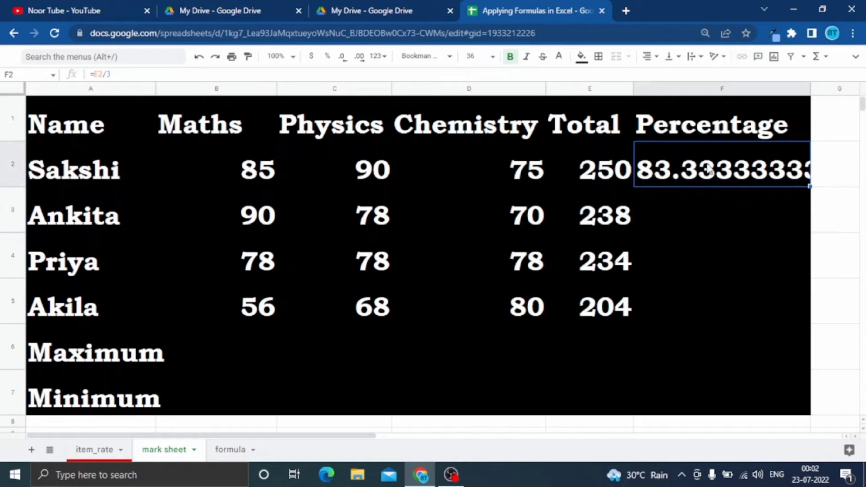
left_click(345, 66)
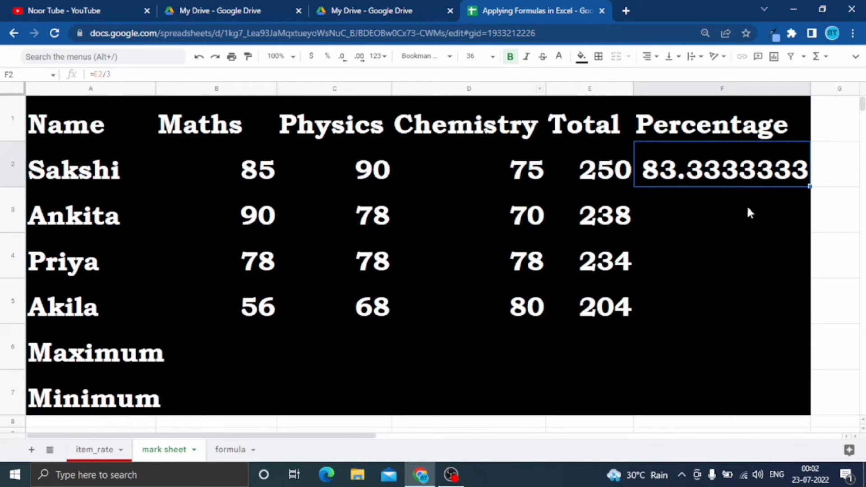
left_click(345, 66)
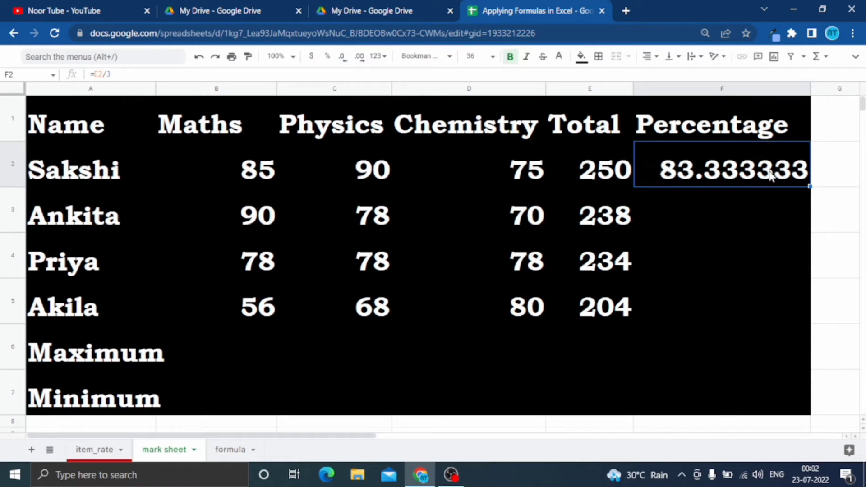
left_click(344, 64)
left_click(344, 65)
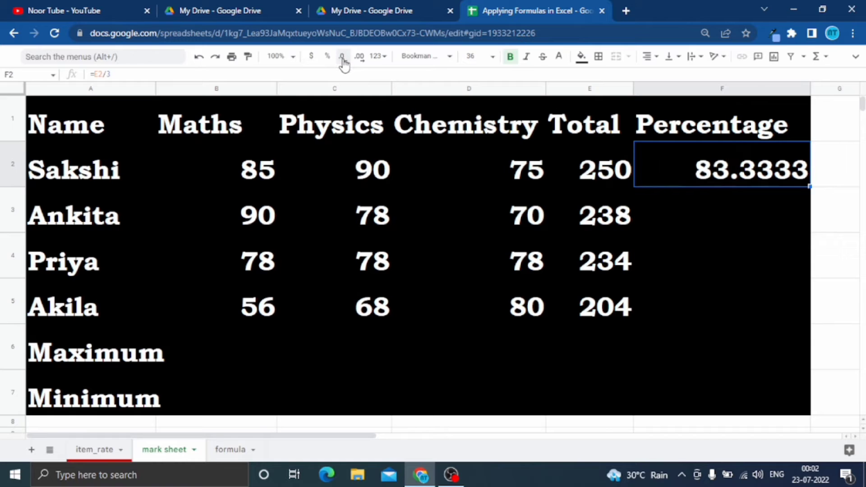
left_click(344, 65)
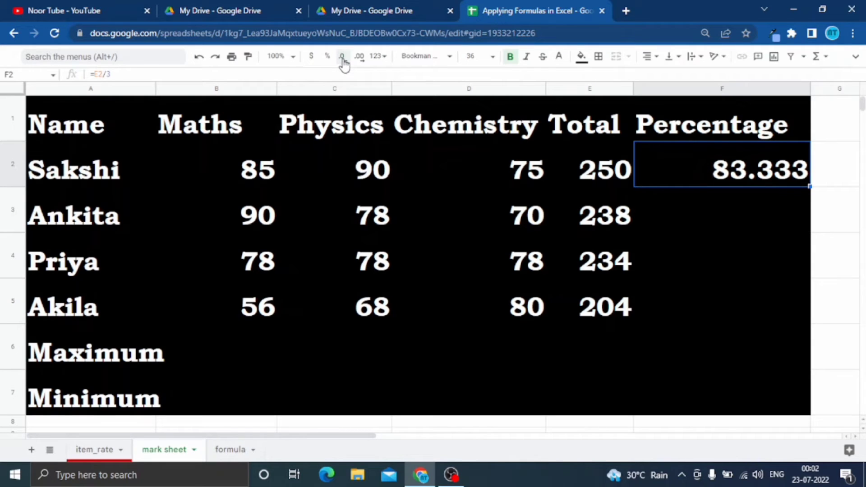
left_click(344, 65)
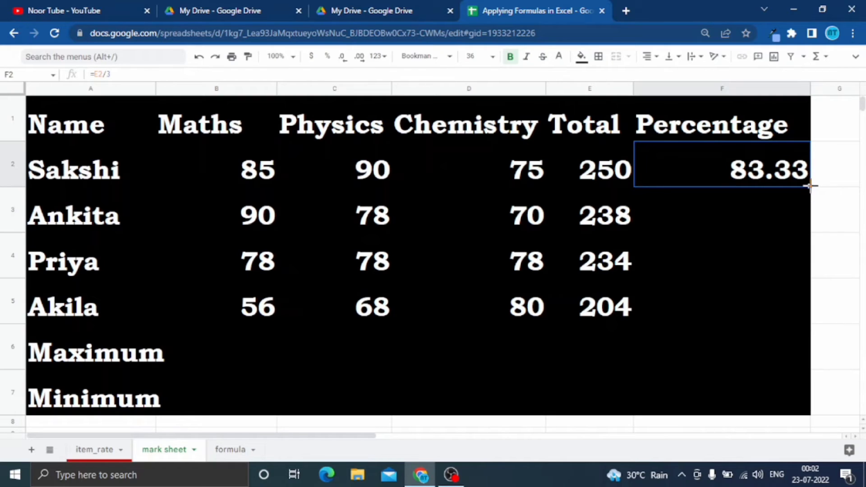
left_click_drag(809, 185, 810, 288)
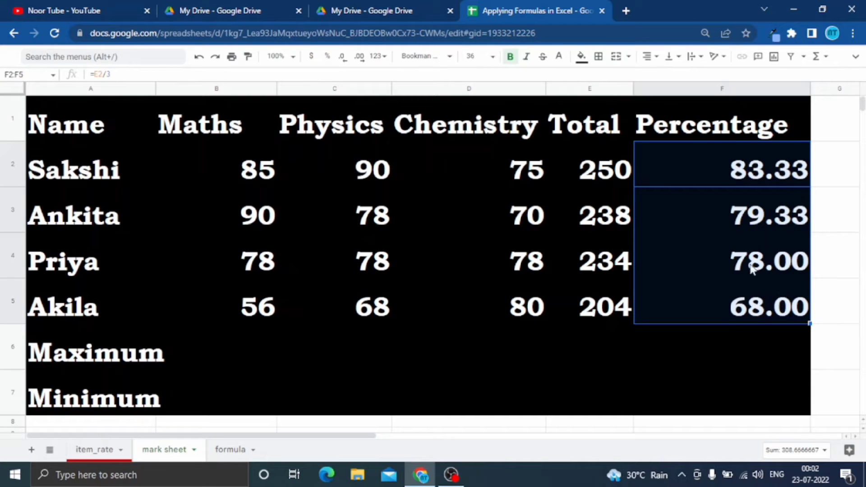
Inspect the copied percentage formulas in cells F5 and F4 without changing them.
left_click(745, 315)
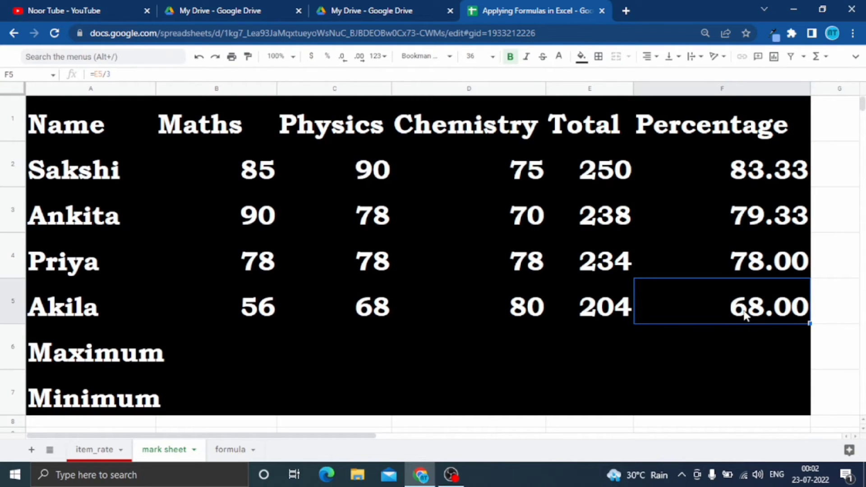
left_click_drag(118, 74, 77, 62)
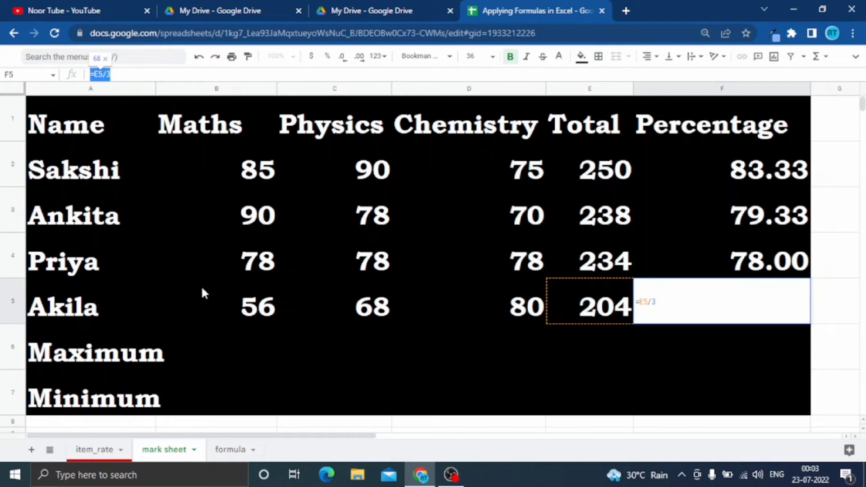
left_click(743, 260)
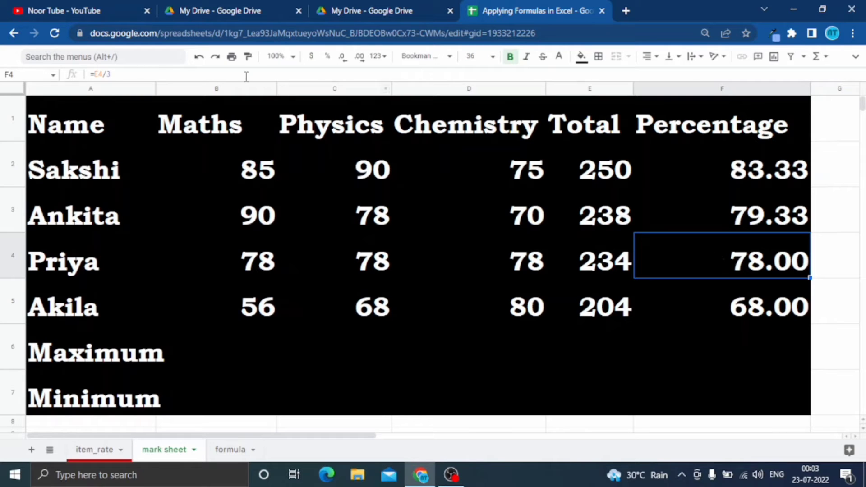
left_click_drag(148, 73, 73, 75)
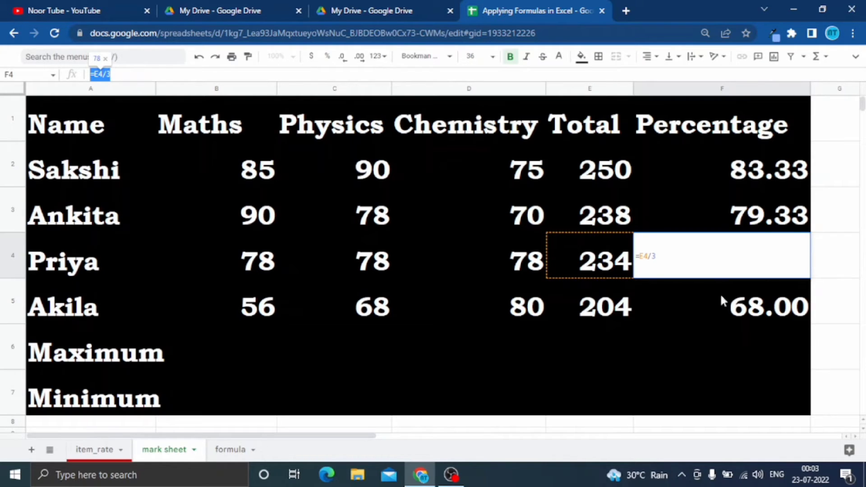
left_click(727, 331)
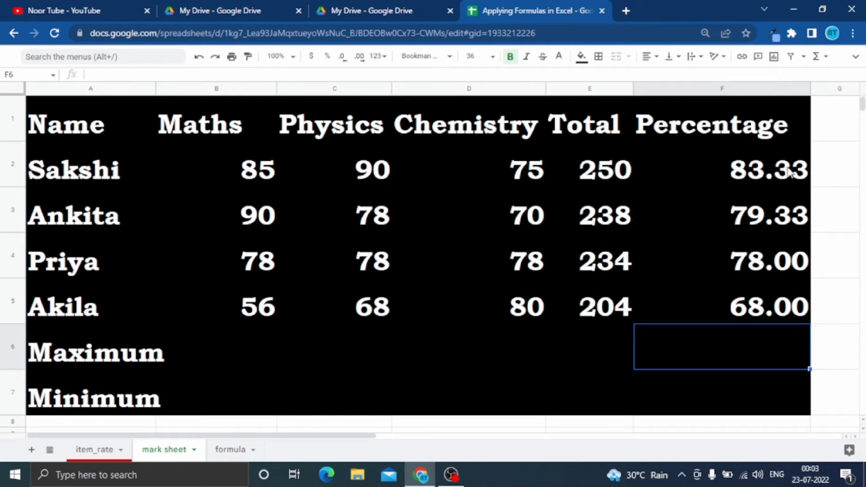
Review the row 2 total formula in E2, the subject marks B2:D2 it adds up, and the percentage in F2.
left_click(592, 177)
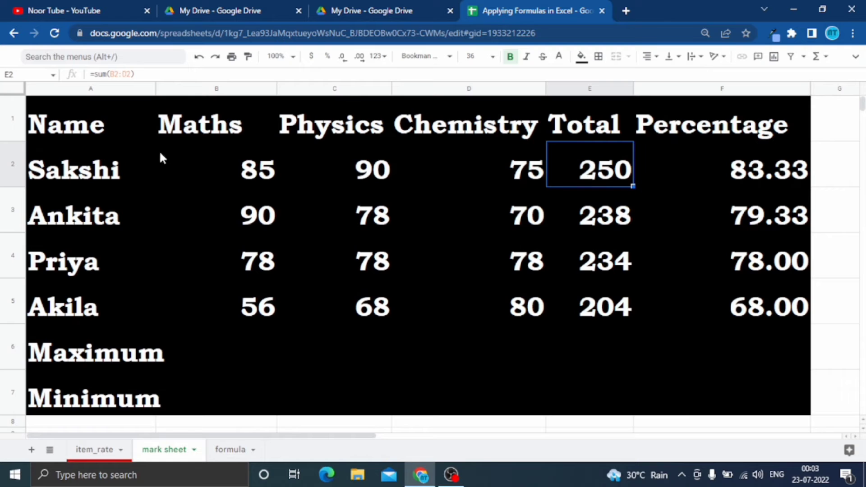
left_click_drag(207, 173, 347, 176)
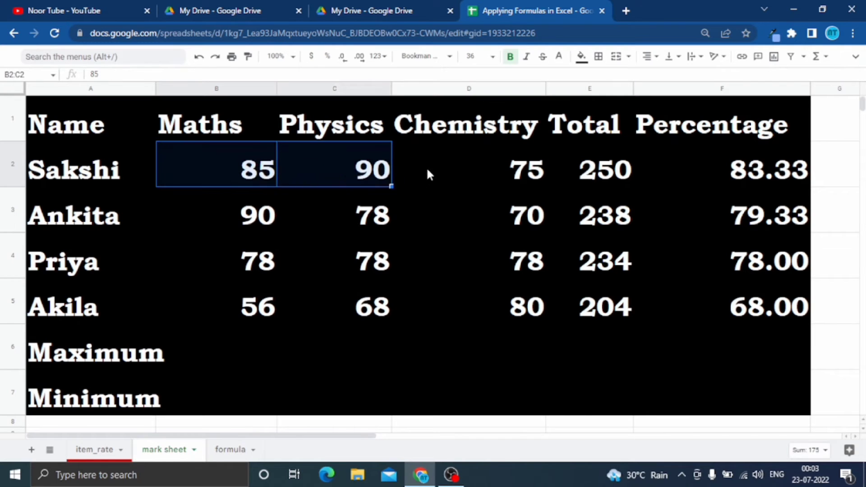
left_click(475, 172)
left_click_drag(266, 172, 460, 170)
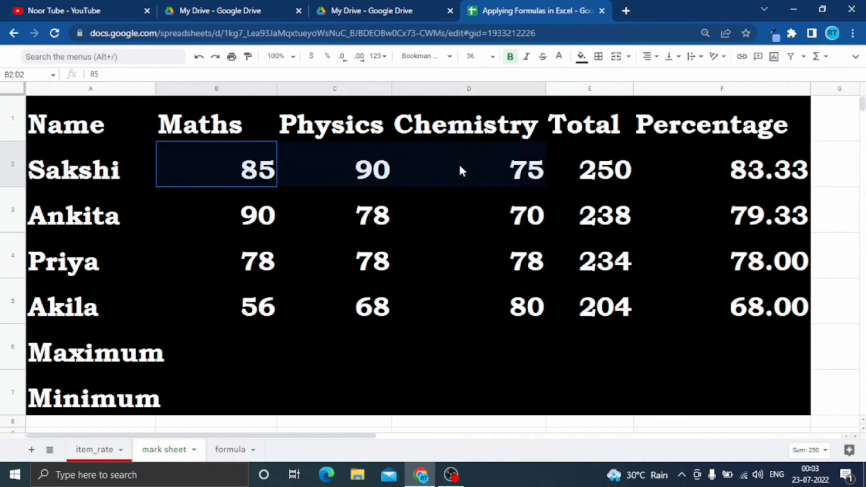
left_click(555, 173)
left_click_drag(225, 162, 541, 170)
left_click(758, 168)
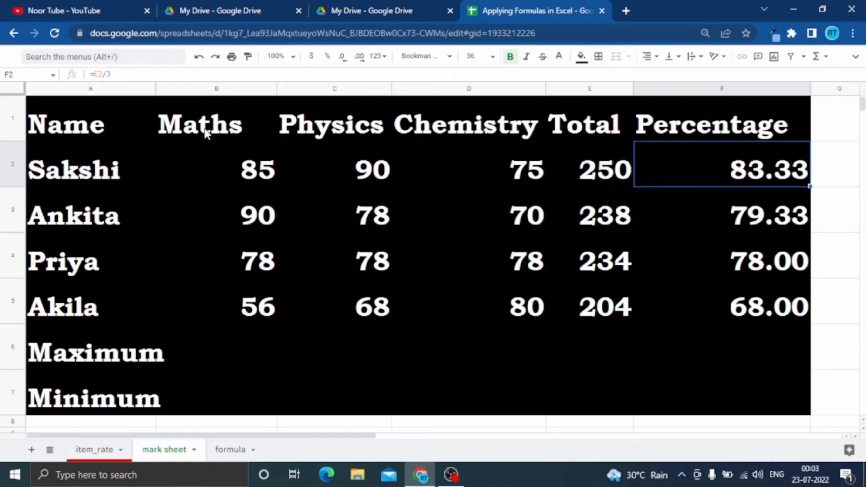
Try the suggested MAX(B2:B5) formula in the Maths Maximum cell B6 and clear it again.
left_click(221, 354)
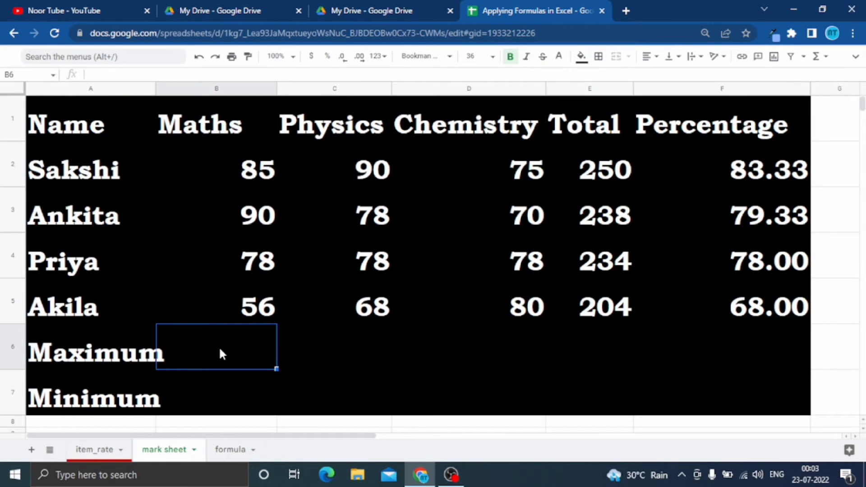
type("=")
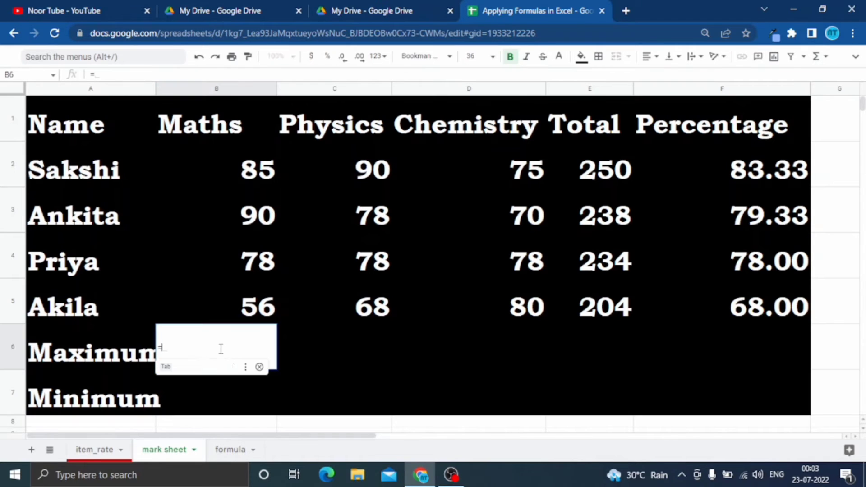
type("m")
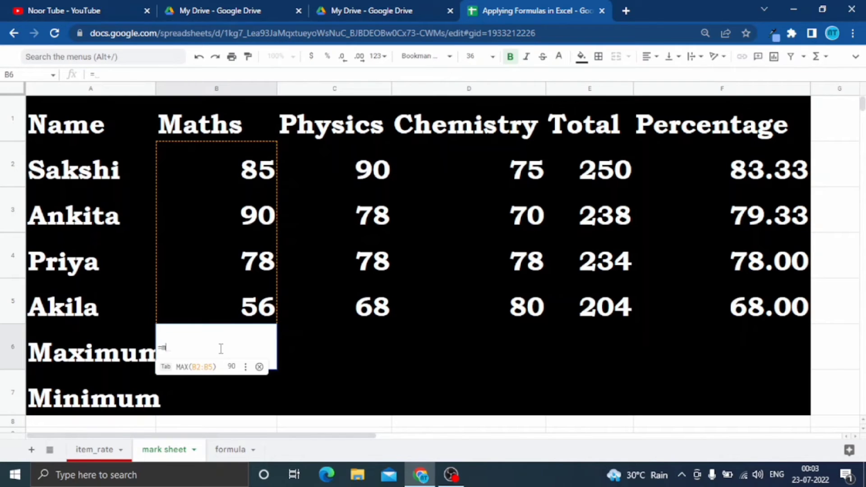
type("ax")
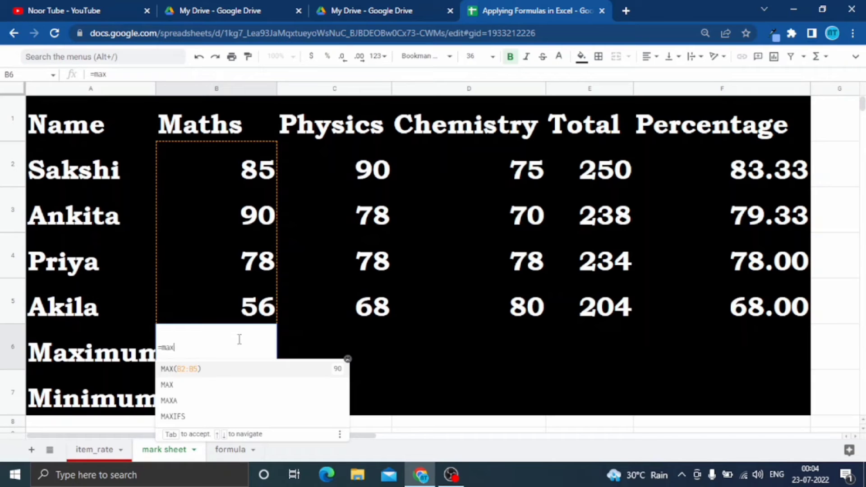
left_click(175, 371)
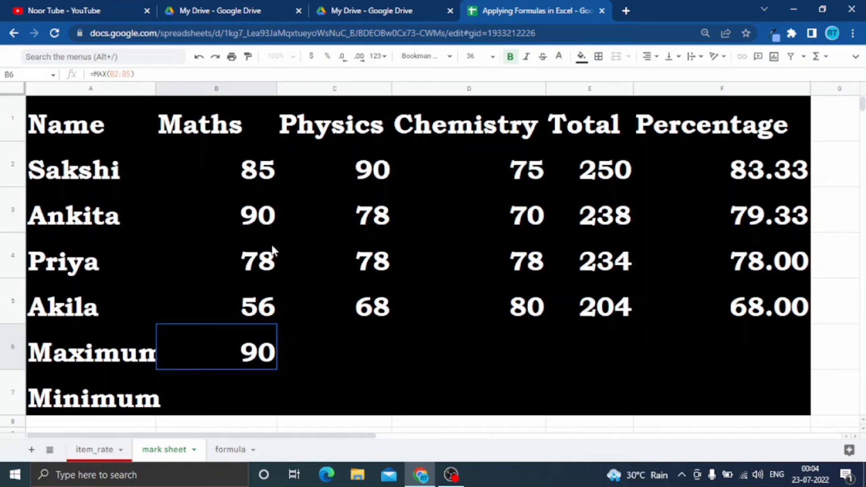
left_click(265, 351)
key("Delete")
Enter the formula =max(B2:b5) in cell B6 to get the highest Maths mark.
type("=")
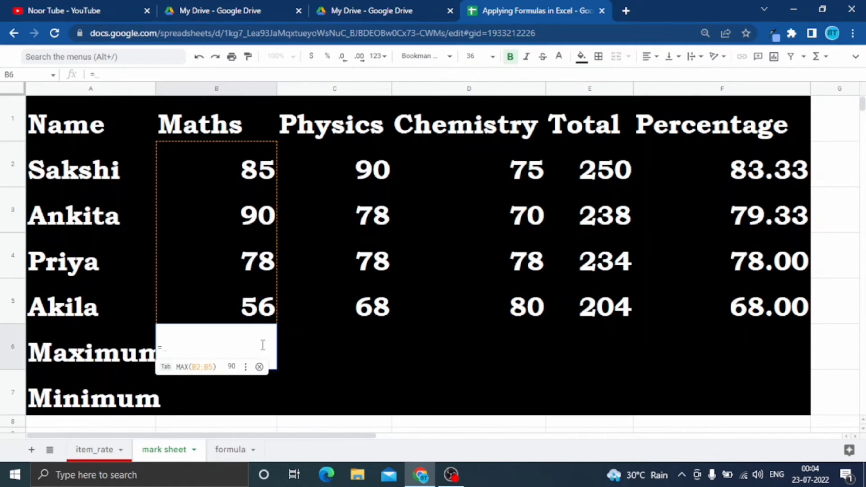
type("max")
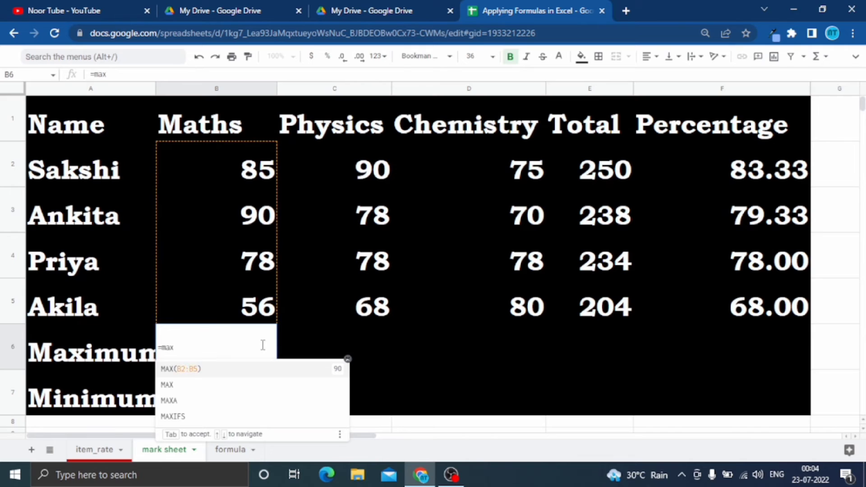
type("(")
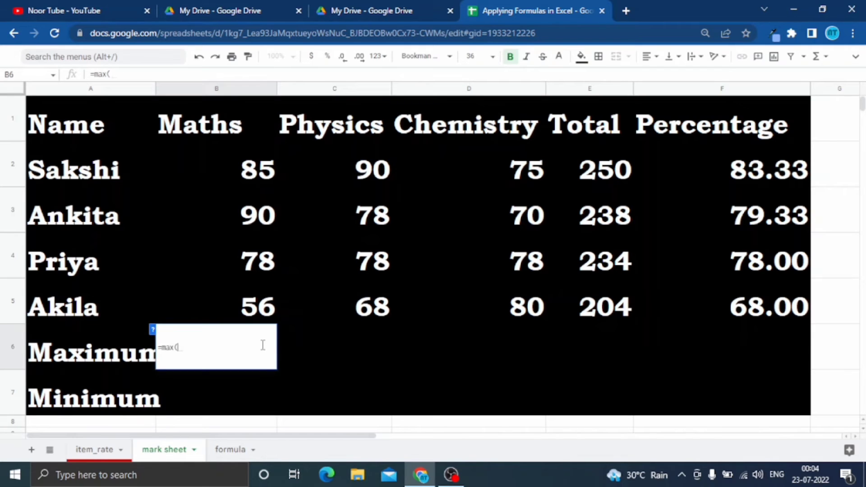
left_click(266, 175)
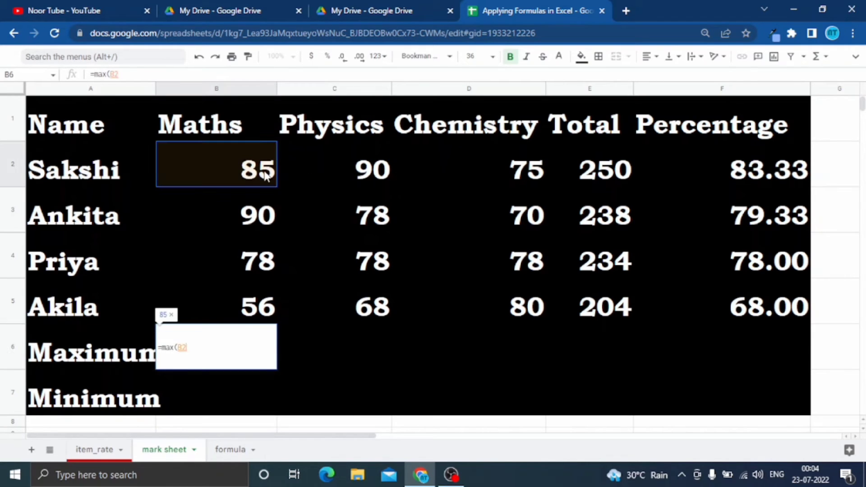
left_click(244, 221)
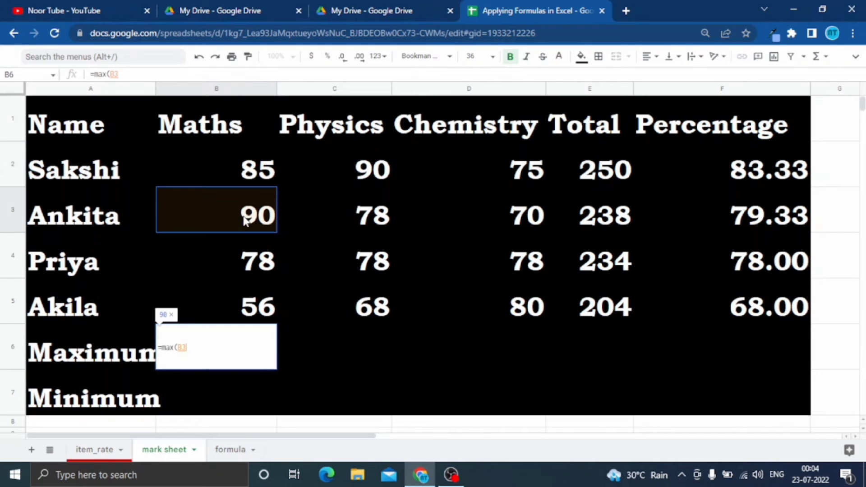
left_click(243, 263)
left_click(242, 311)
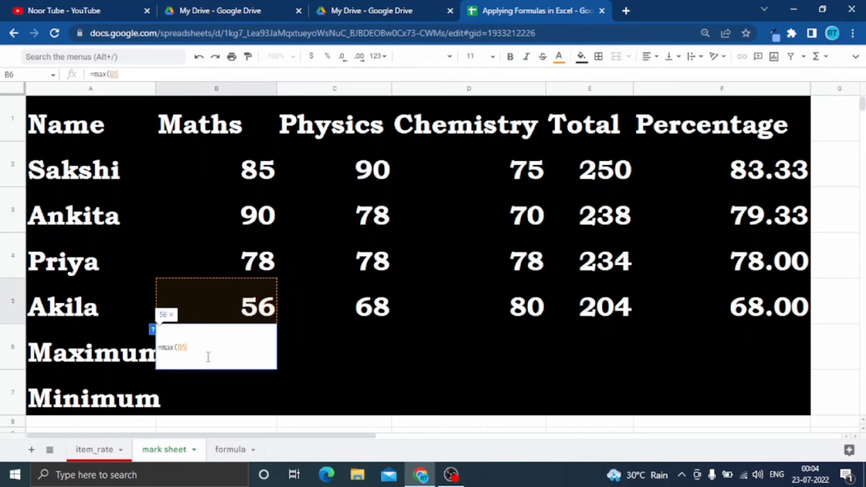
key("BackSpace")
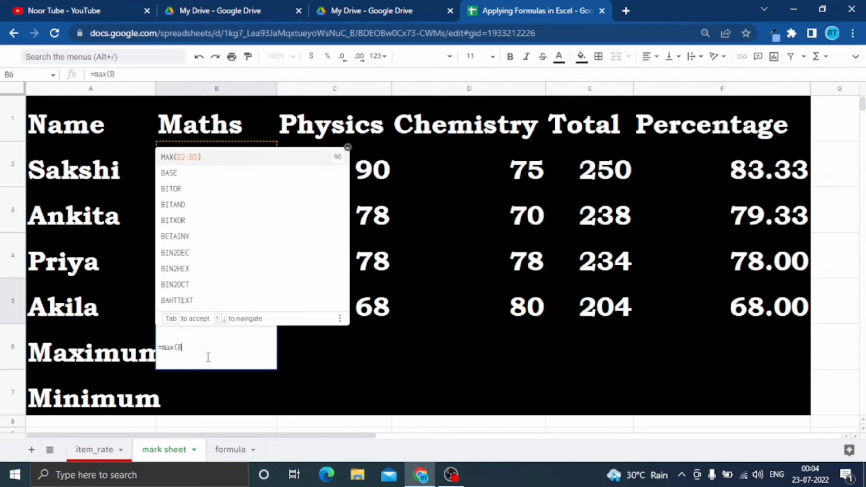
type("2:")
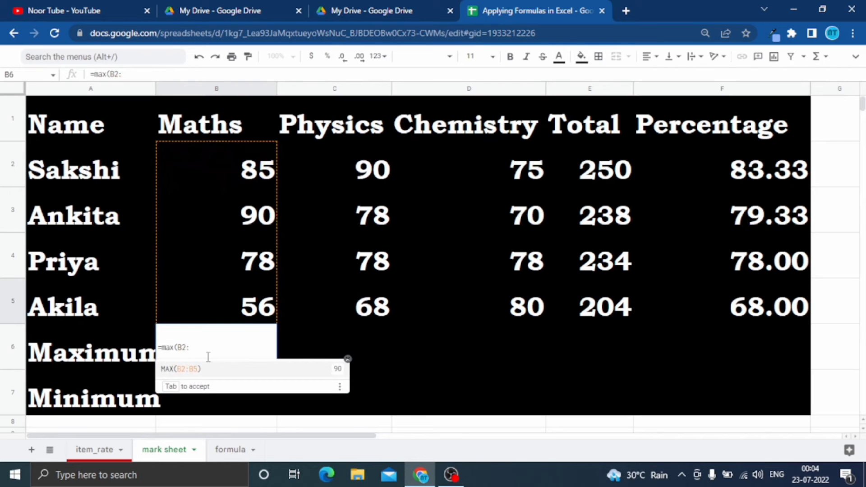
type("b5")
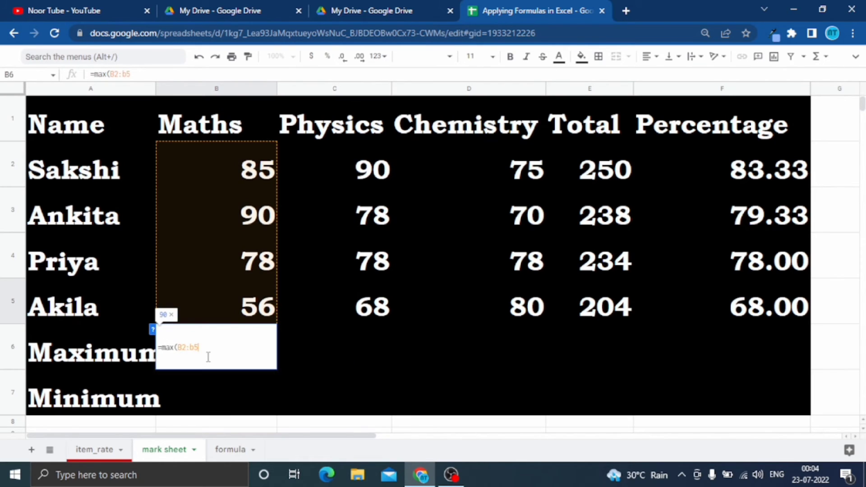
type(")")
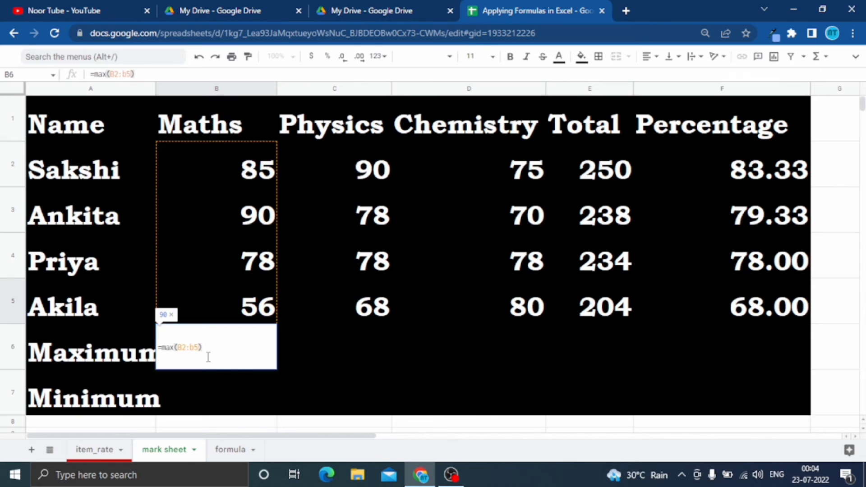
key("Return")
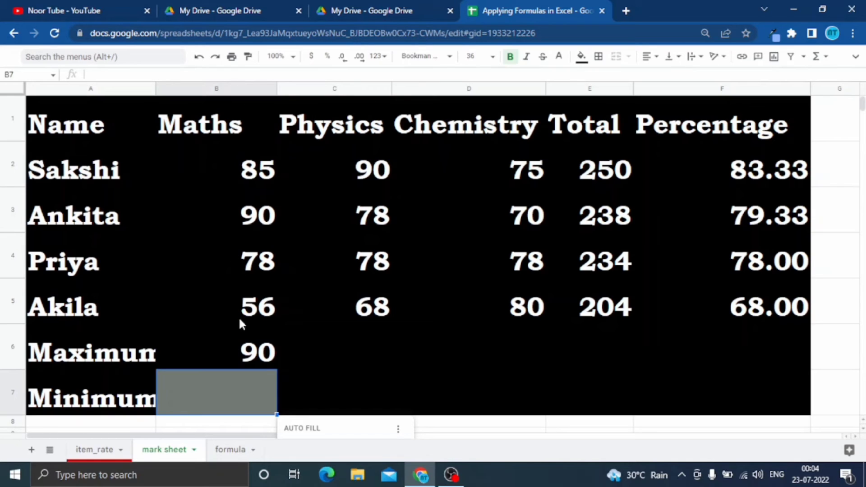
Fill the Maximum formula from B6 across to D6 for the Physics and Chemistry columns.
left_click(246, 351)
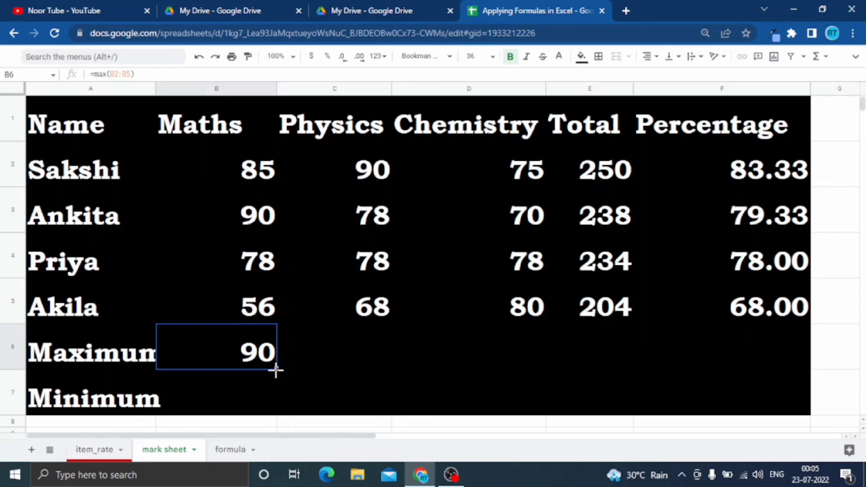
left_click_drag(276, 369, 301, 372)
left_click_drag(311, 367, 525, 345)
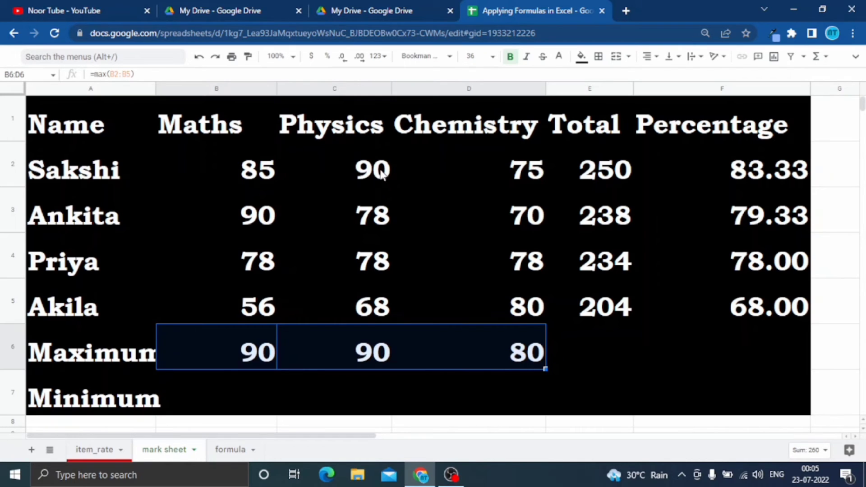
Refill the Maximum formula from B6 across to D6 and the Total formula from E2 down to E5.
left_click(196, 349)
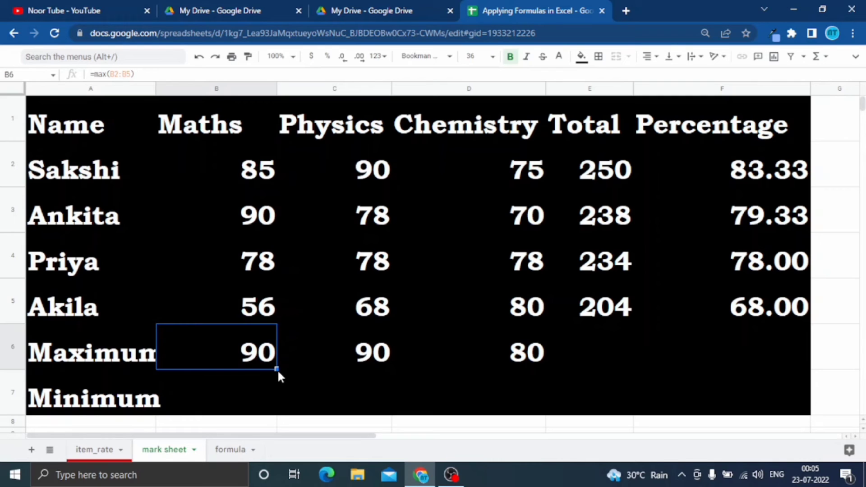
left_click_drag(277, 369, 499, 345)
left_click(595, 171)
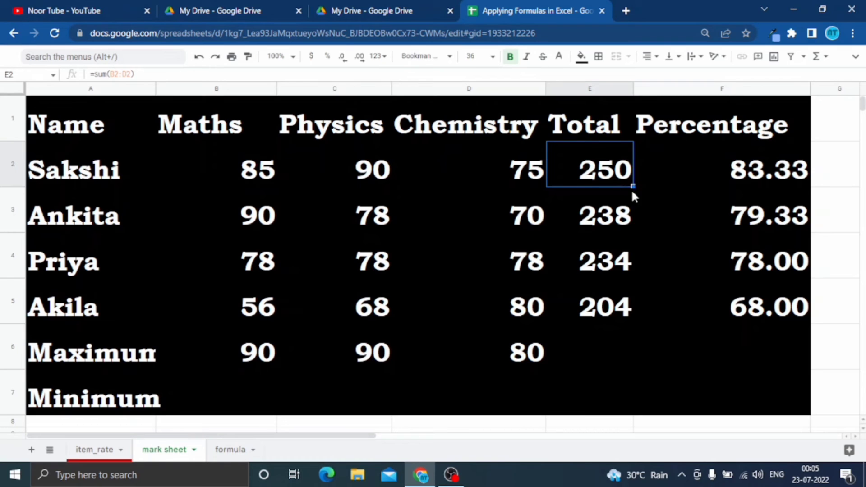
left_click_drag(630, 184, 631, 295)
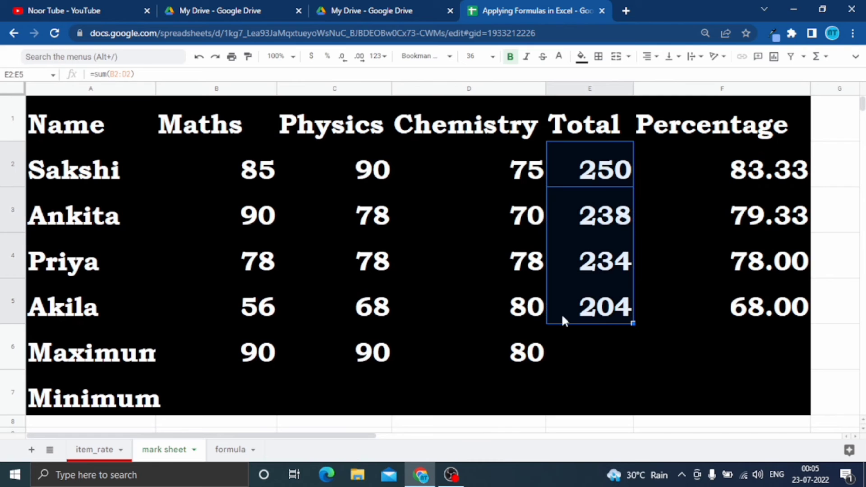
left_click(266, 359)
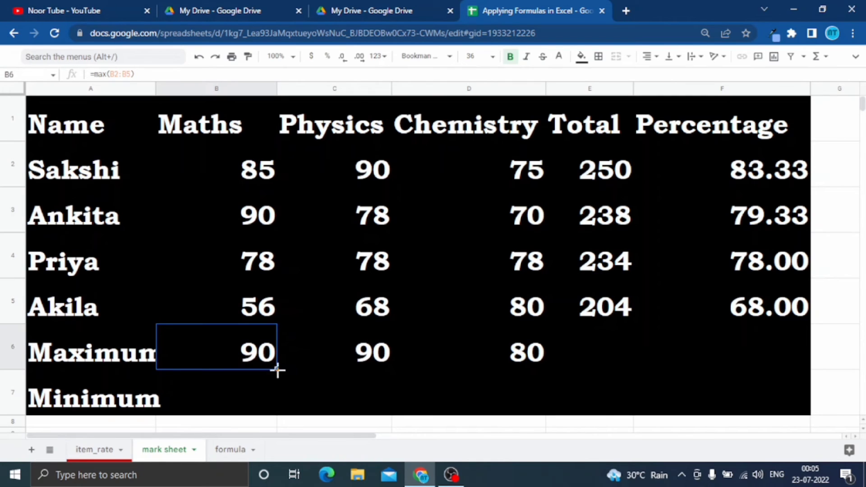
left_click_drag(277, 368, 485, 365)
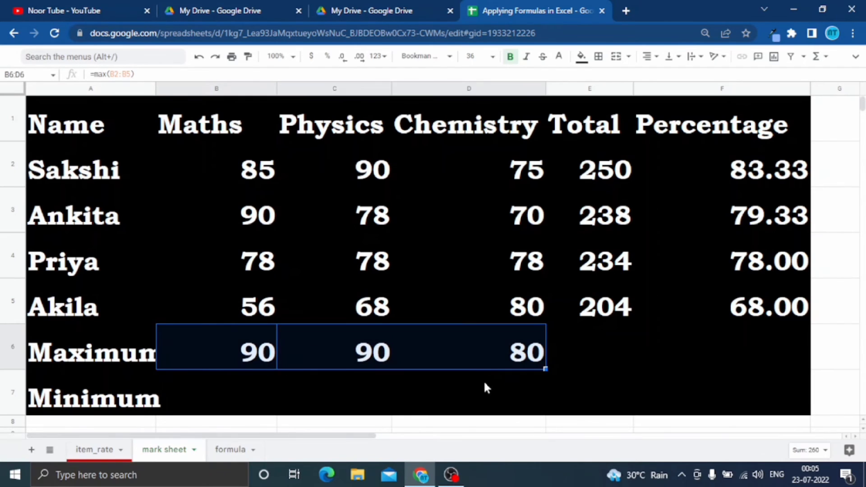
Enter the formula =min(b2:b5) in the Maths Minimum cell B7 to get the lowest Maths mark.
left_click(216, 406)
type("=")
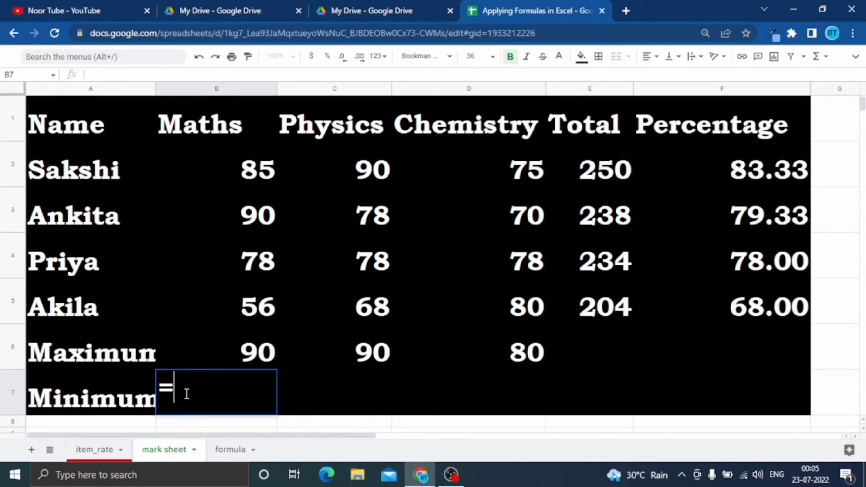
type("mi")
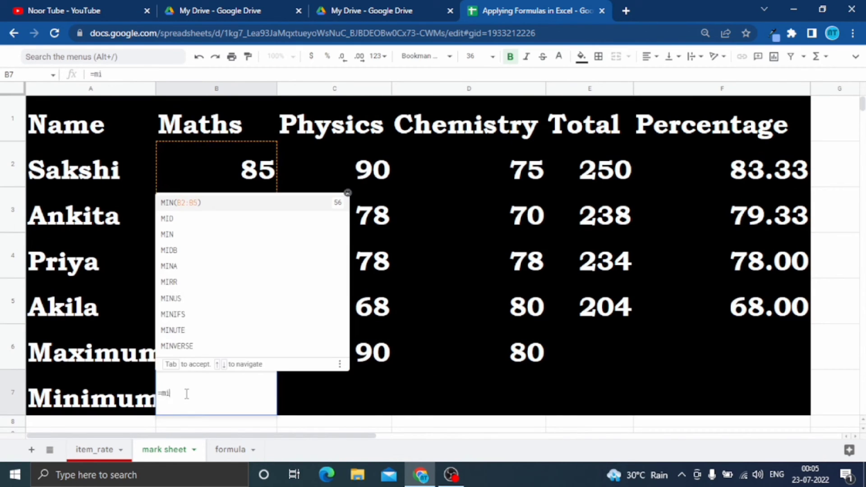
type("n")
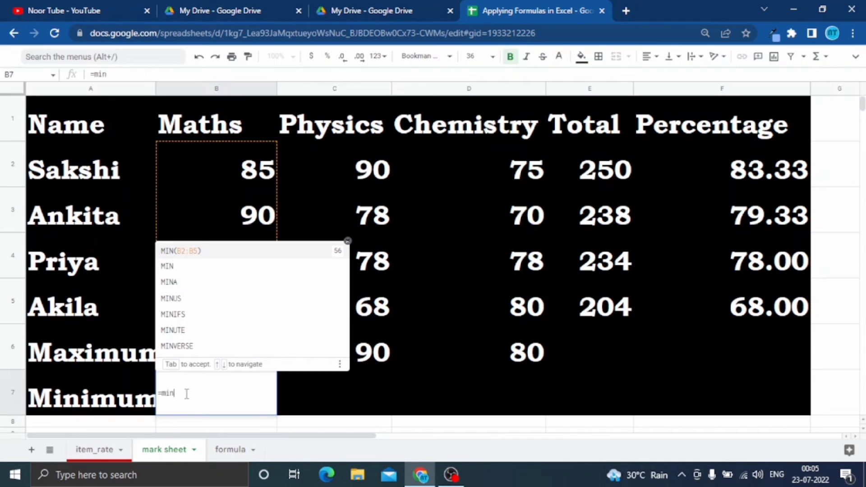
type("(")
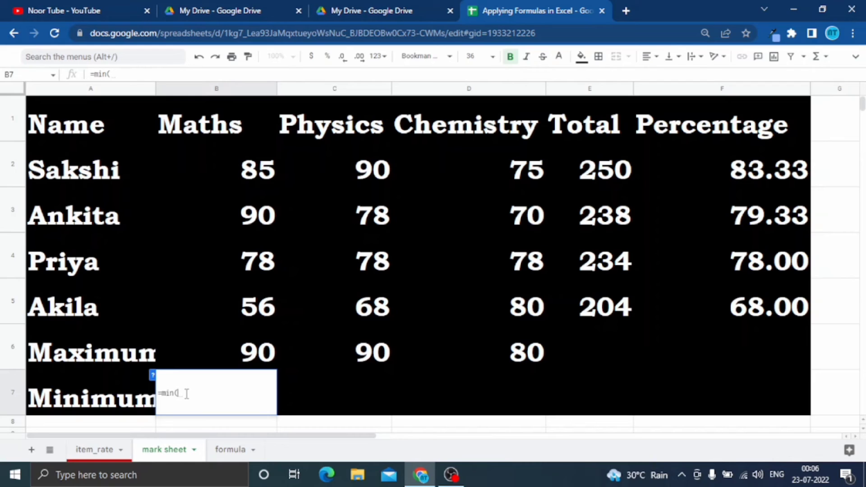
type("b2")
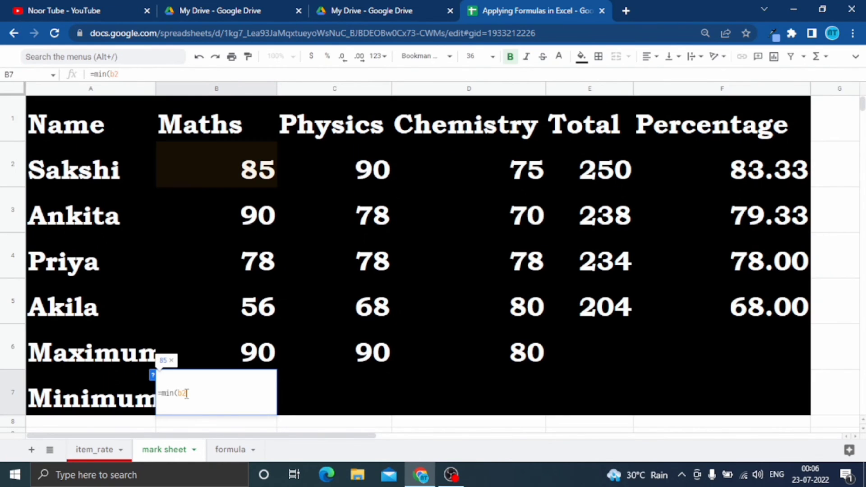
type(":b5")
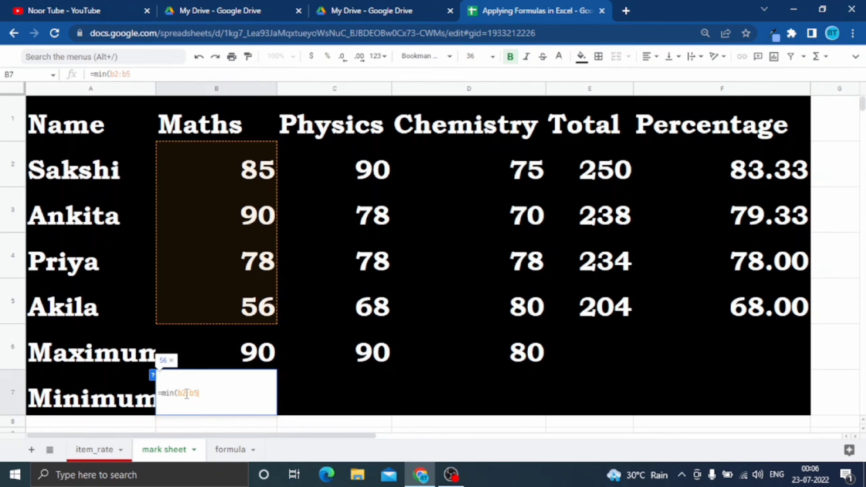
type(")")
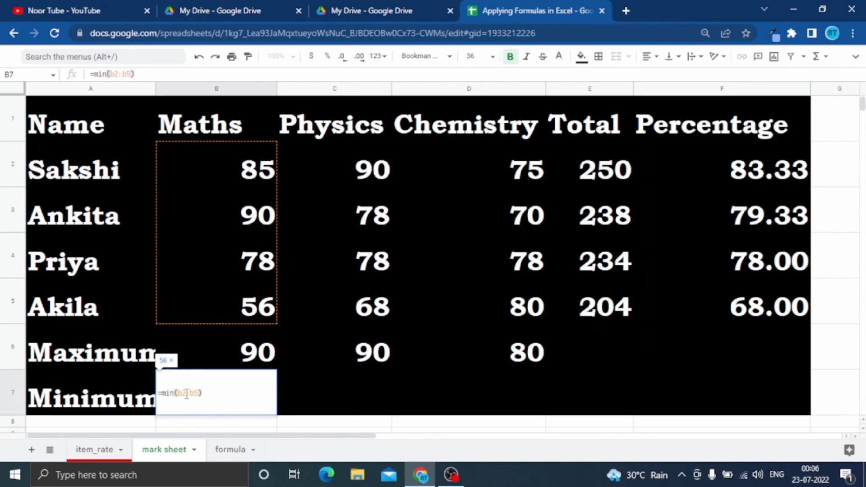
key("Return")
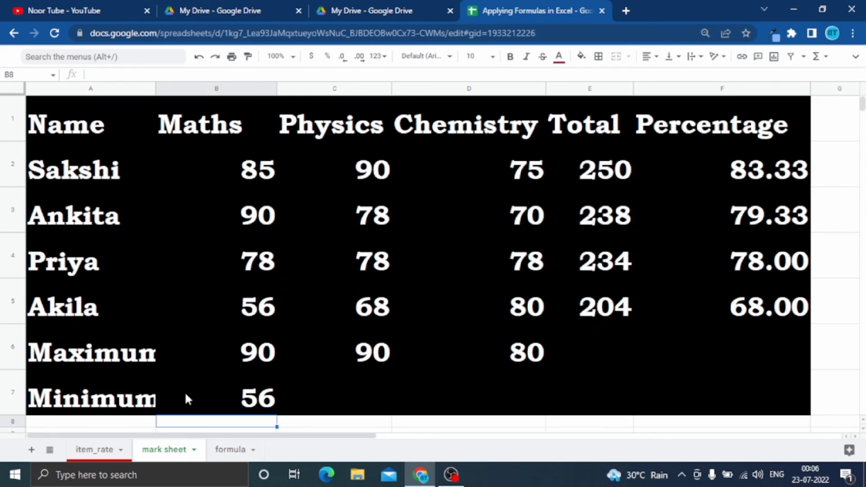
Review the Minimum formula in cell B7 and the range of Maths marks it covers.
left_click(253, 399)
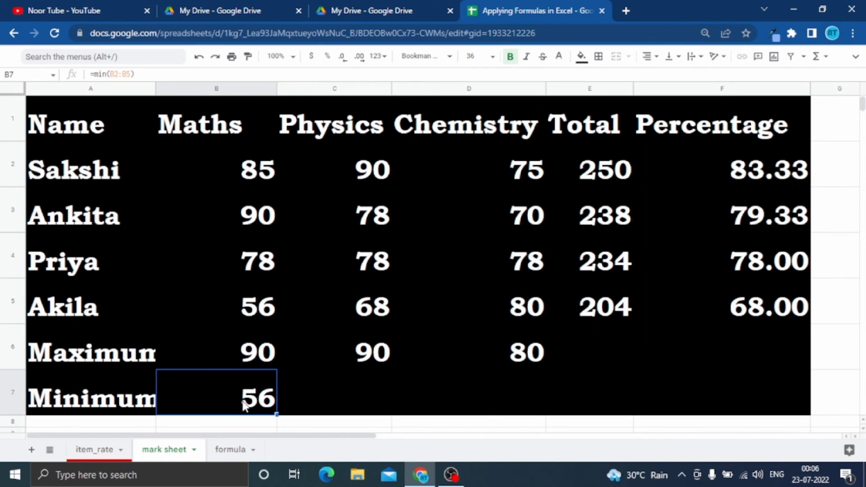
left_click_drag(135, 74, 77, 76)
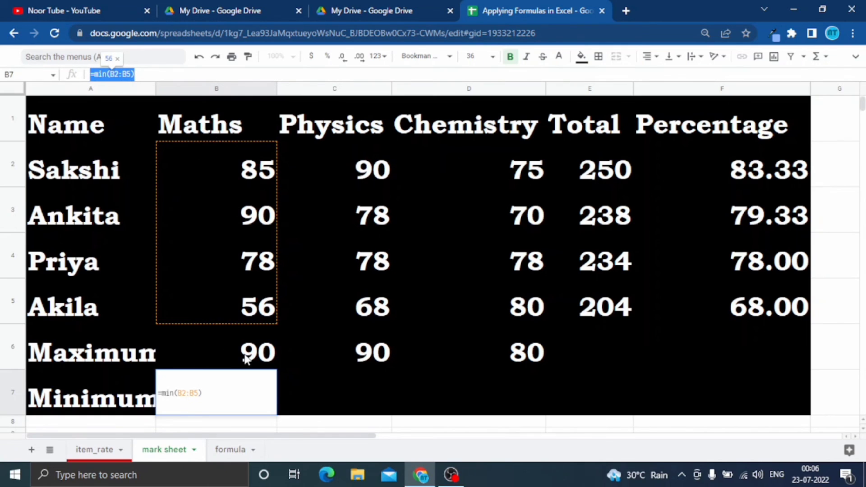
key("Return")
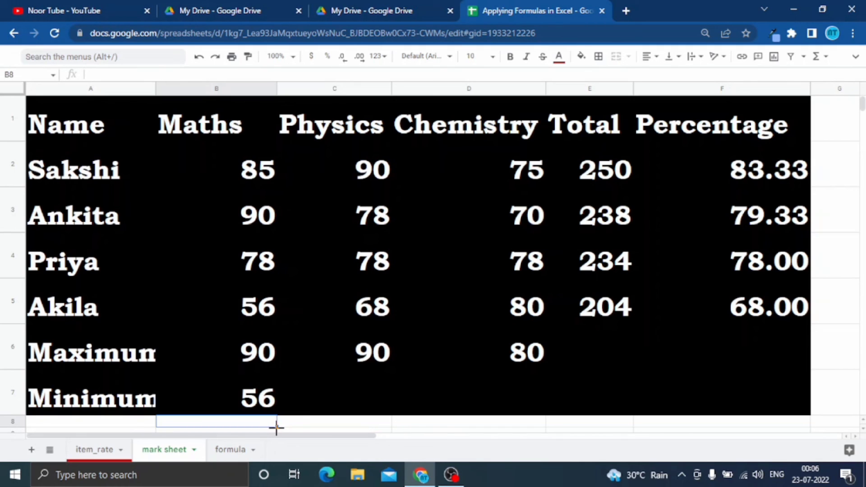
Fill the Minimum formula from B7 across to D7 for the Physics and Chemistry columns.
left_click_drag(277, 427, 526, 419)
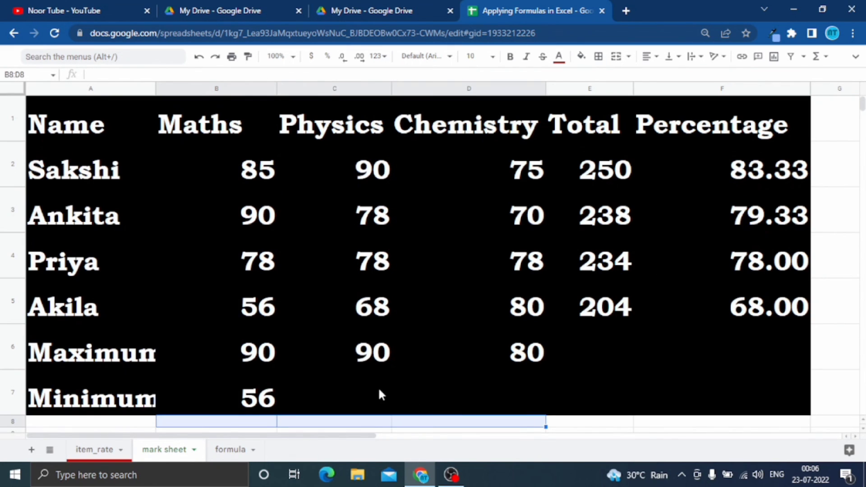
scroll(379, 388, "down", 1)
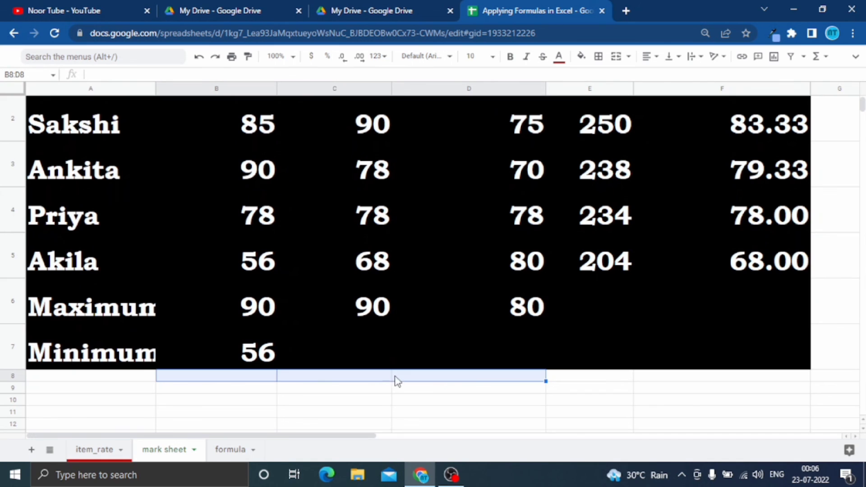
left_click(261, 354)
left_click_drag(277, 369, 462, 363)
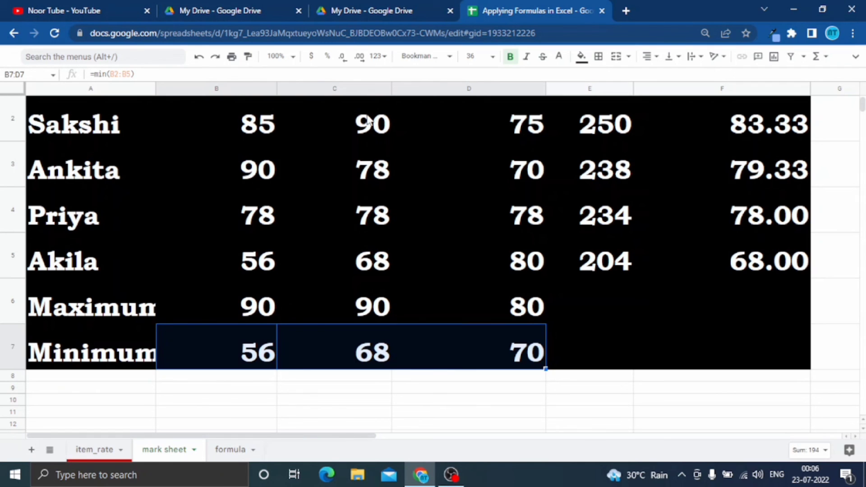
scroll(380, 182, "up", 1)
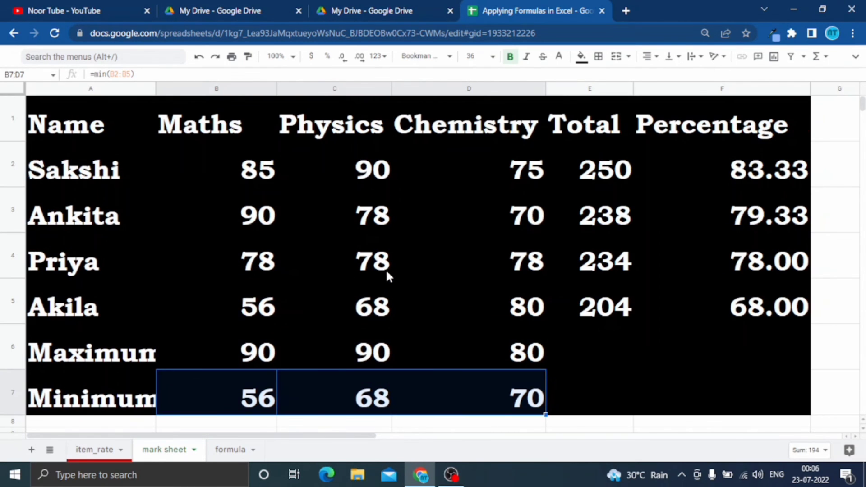